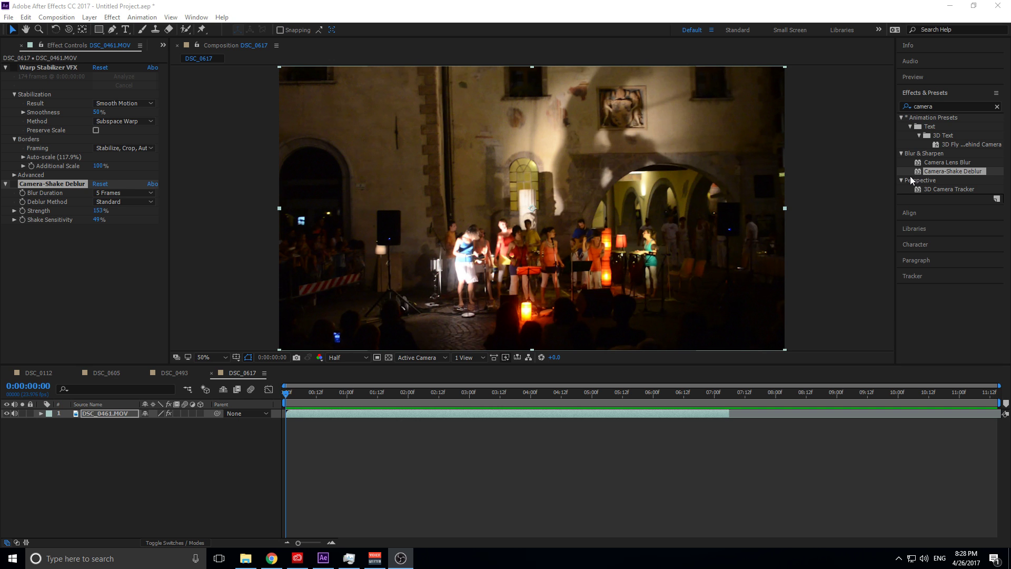
{"action": "left_click", "coordinate": [221, 16]}
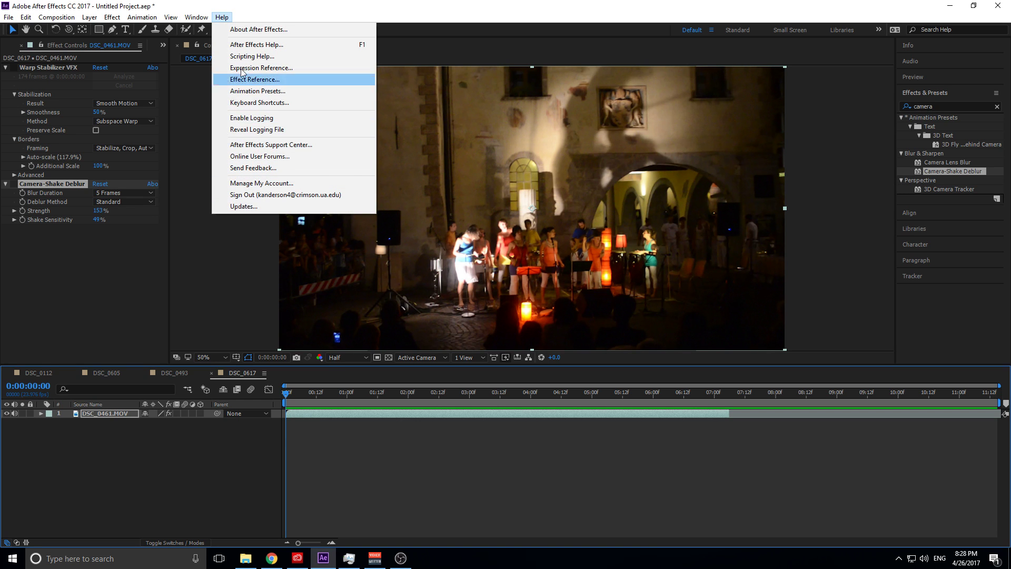
{"action": "left_click", "coordinate": [248, 29]}
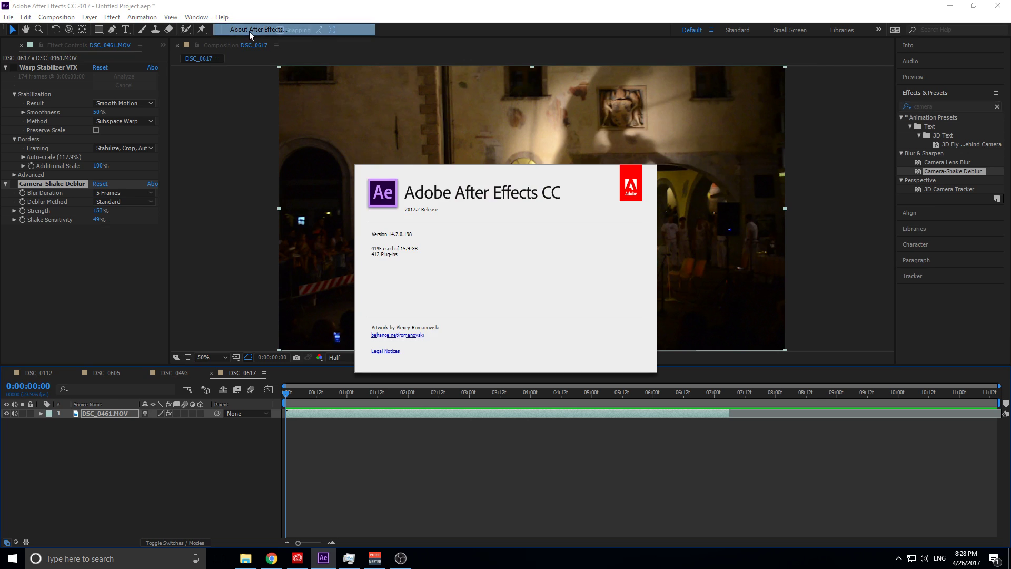
{"action": "left_click", "coordinate": [473, 174]}
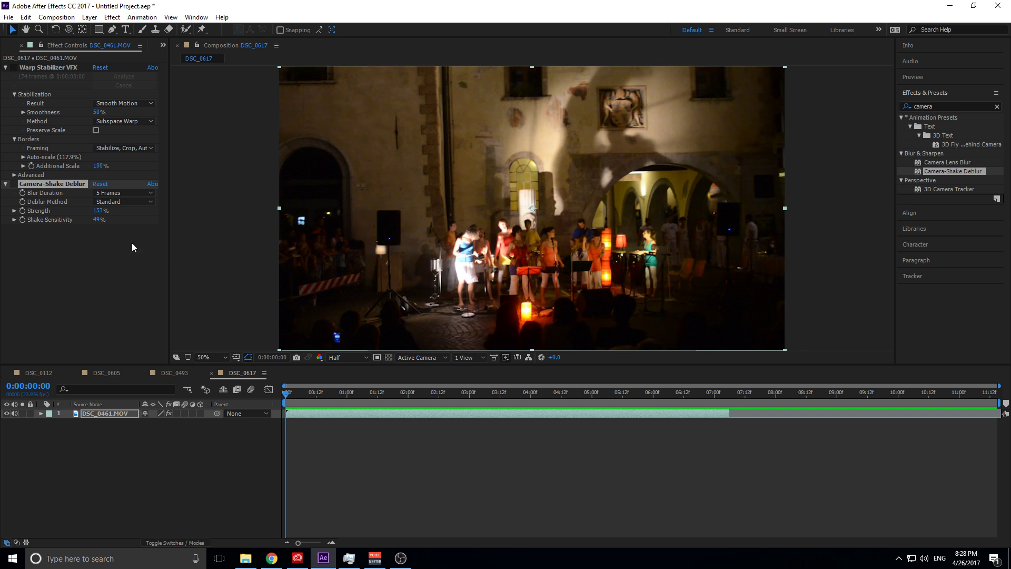
Preview the concert clip from frame 1 with Warp Stabilizer VFX still off, then select the clip layer
{"action": "left_click", "coordinate": [289, 394]}
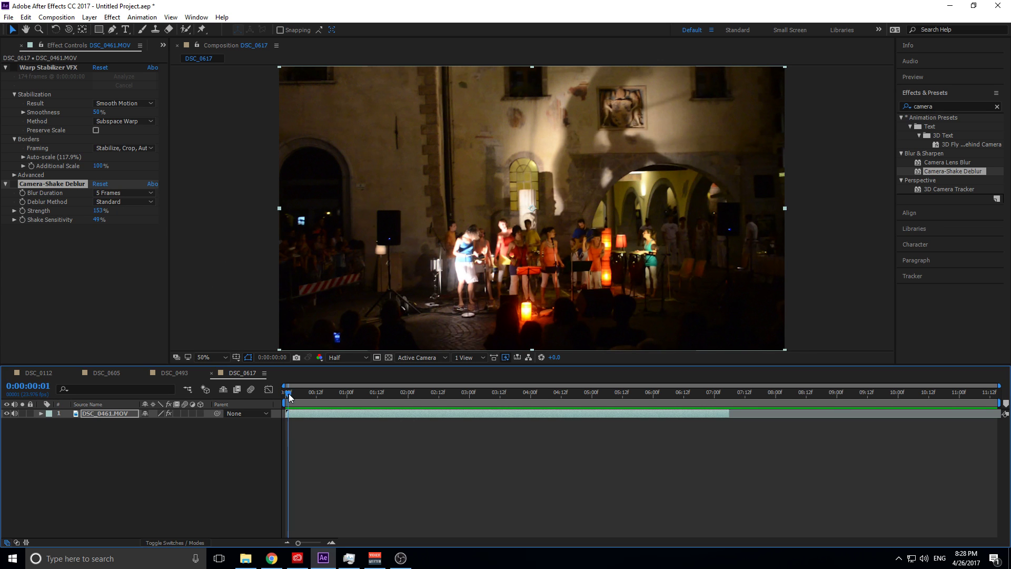
{"action": "key", "text": "space"}
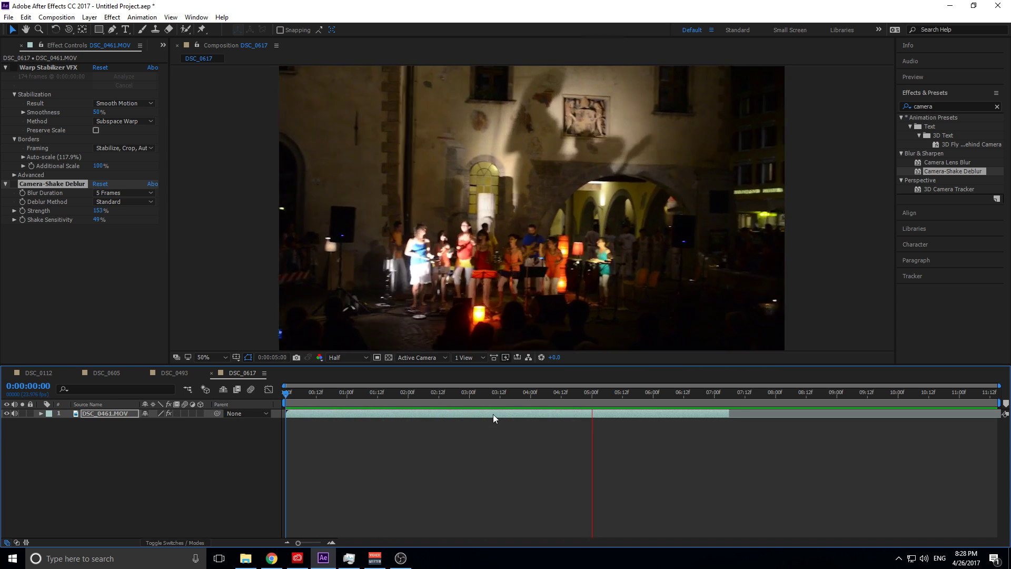
{"action": "left_click", "coordinate": [493, 414]}
{"action": "key", "text": "space"}
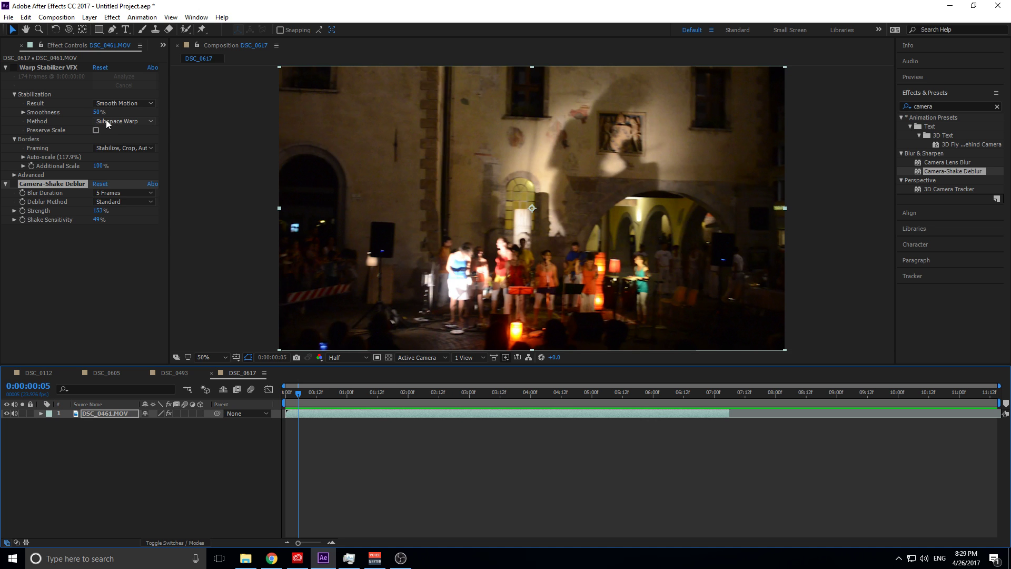
Re-enable Warp Stabilizer VFX and preview the stabilized, deblurred clip from frame 1
{"action": "left_click", "coordinate": [15, 69]}
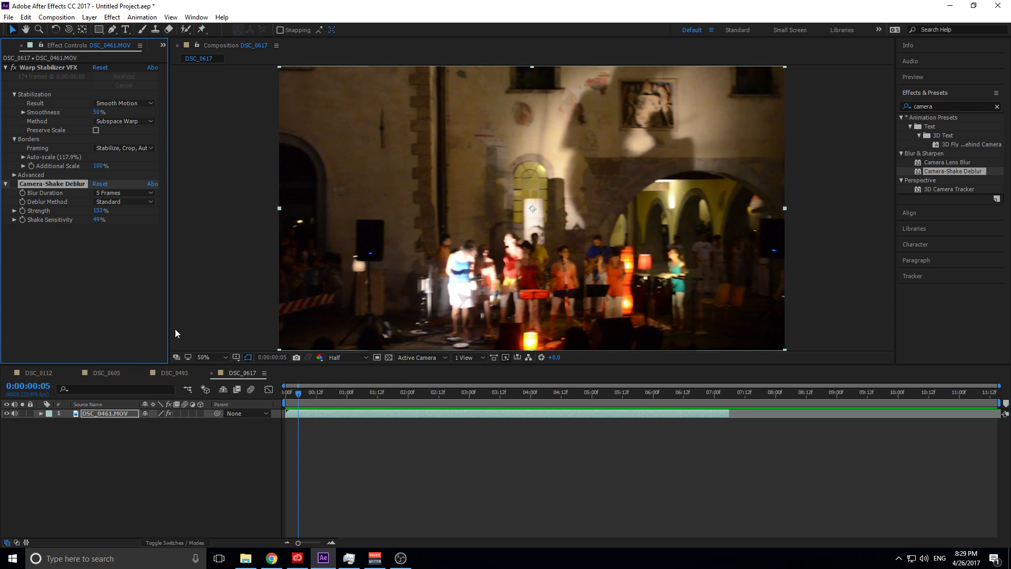
{"action": "left_click_drag", "start_coordinate": [300, 396], "coordinate": [289, 395]}
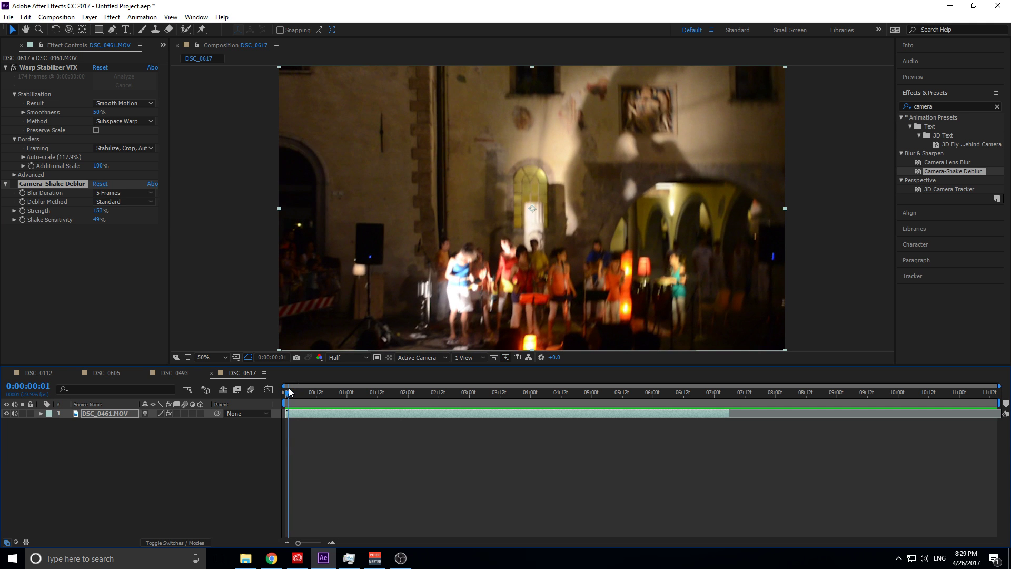
{"action": "key", "text": "space"}
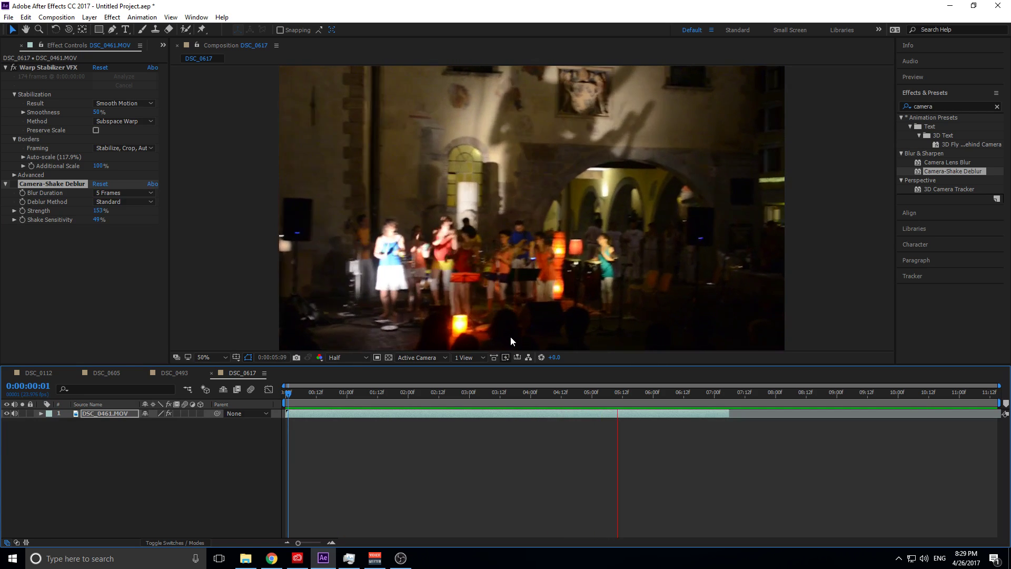
{"action": "key", "text": "space"}
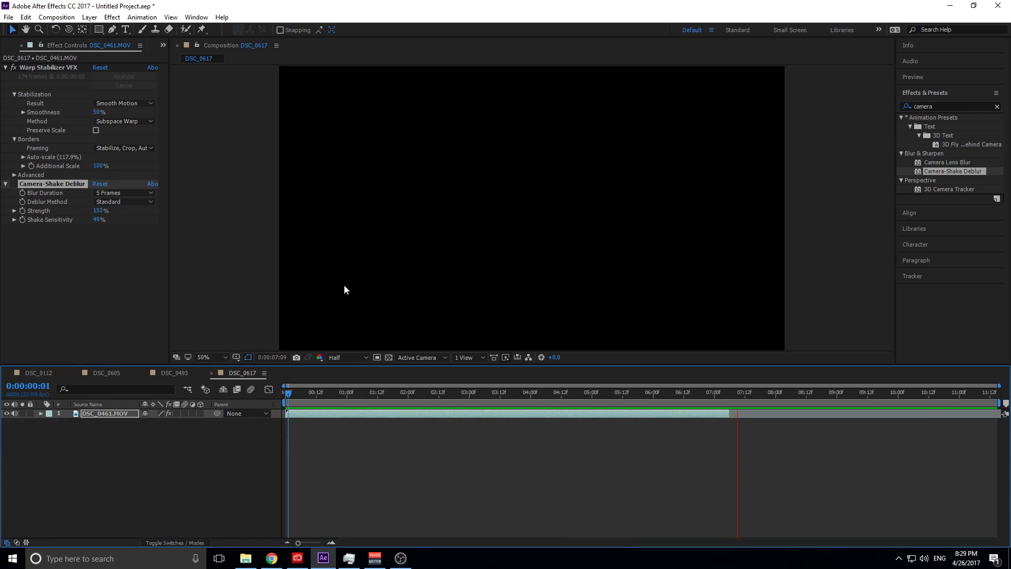
{"action": "key", "text": "space"}
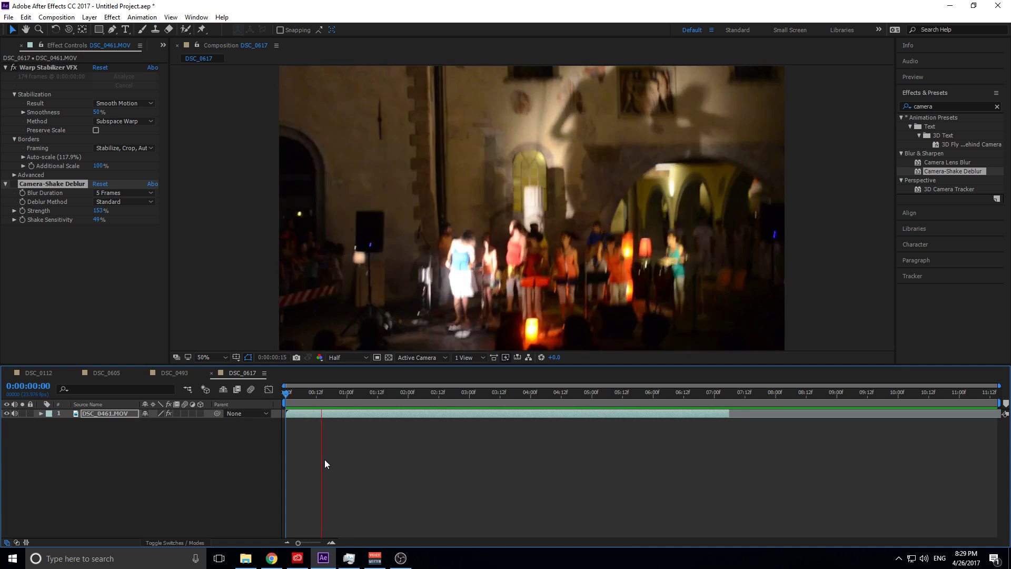
{"action": "key", "text": "space"}
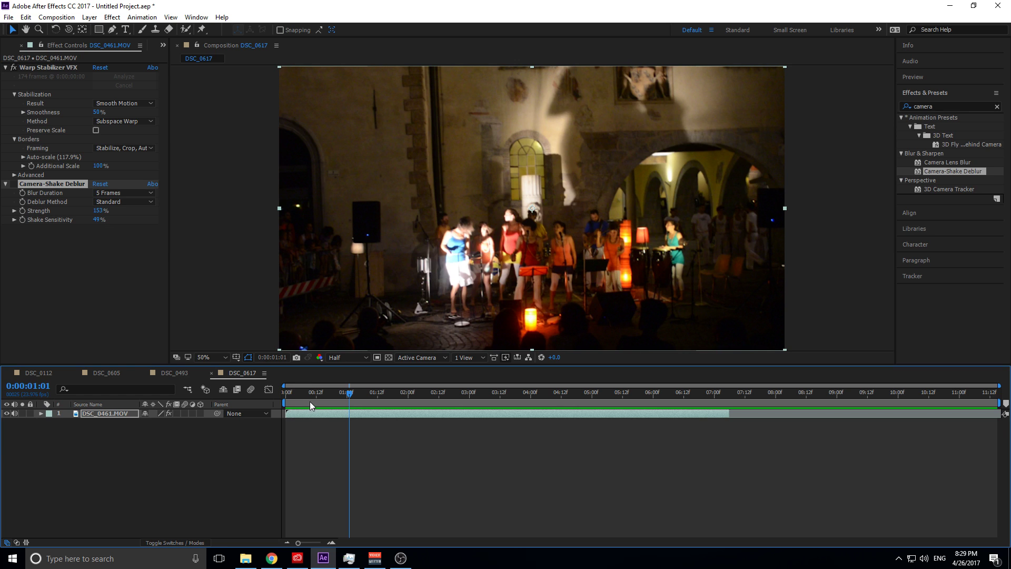
{"action": "left_click", "coordinate": [284, 391]}
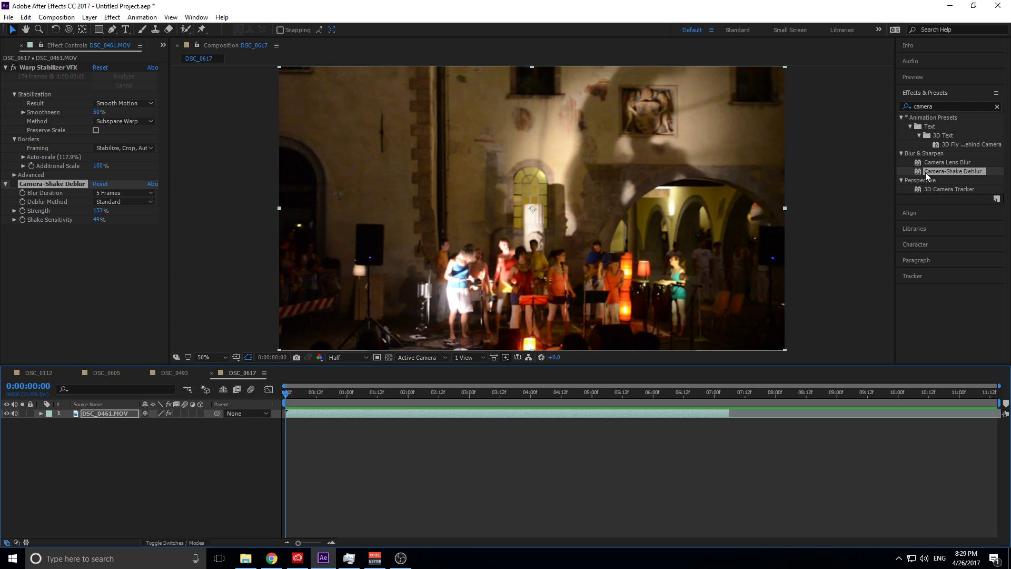
{"action": "left_click", "coordinate": [21, 188]}
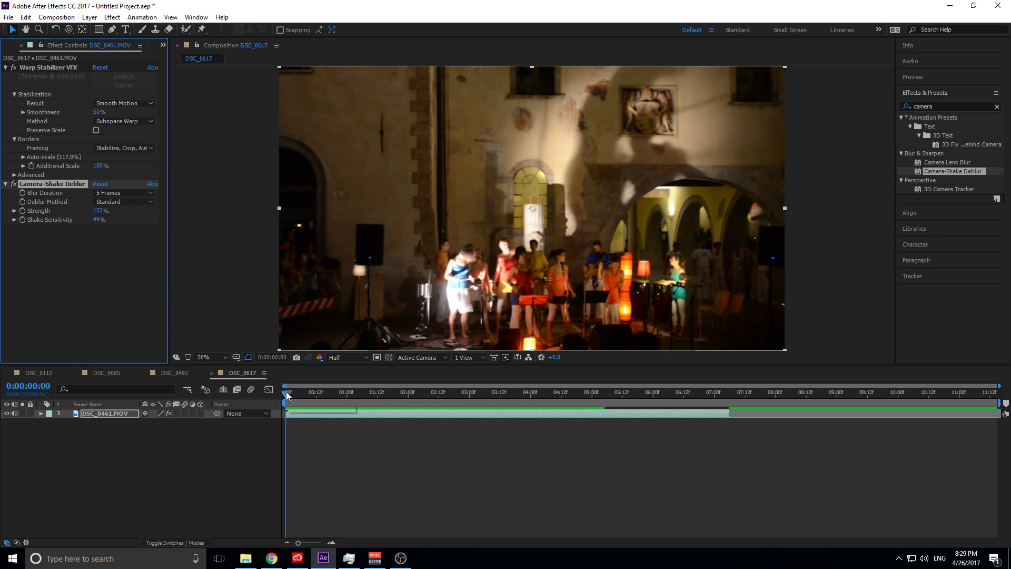
{"action": "key", "text": "space"}
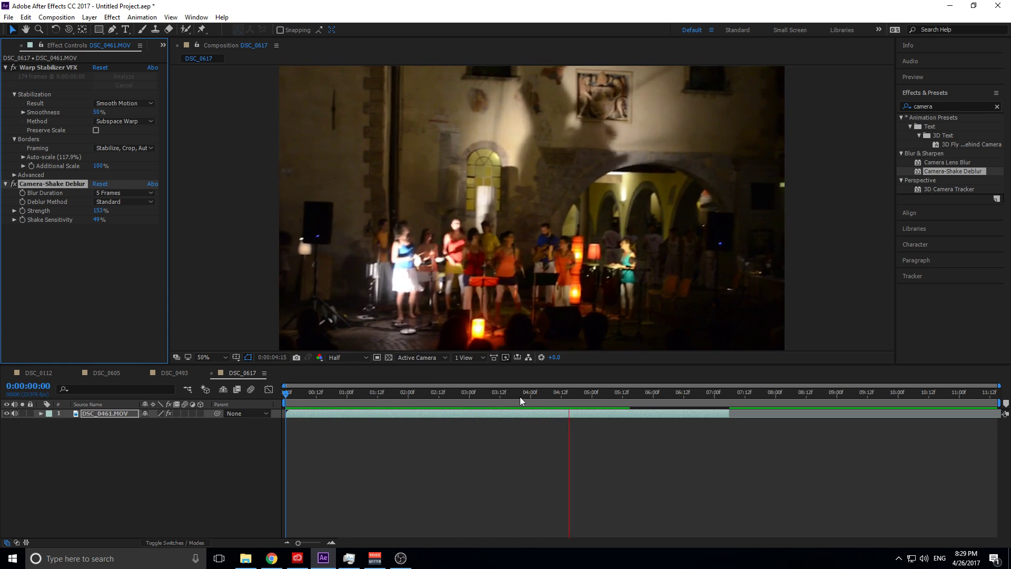
{"action": "key", "text": "space"}
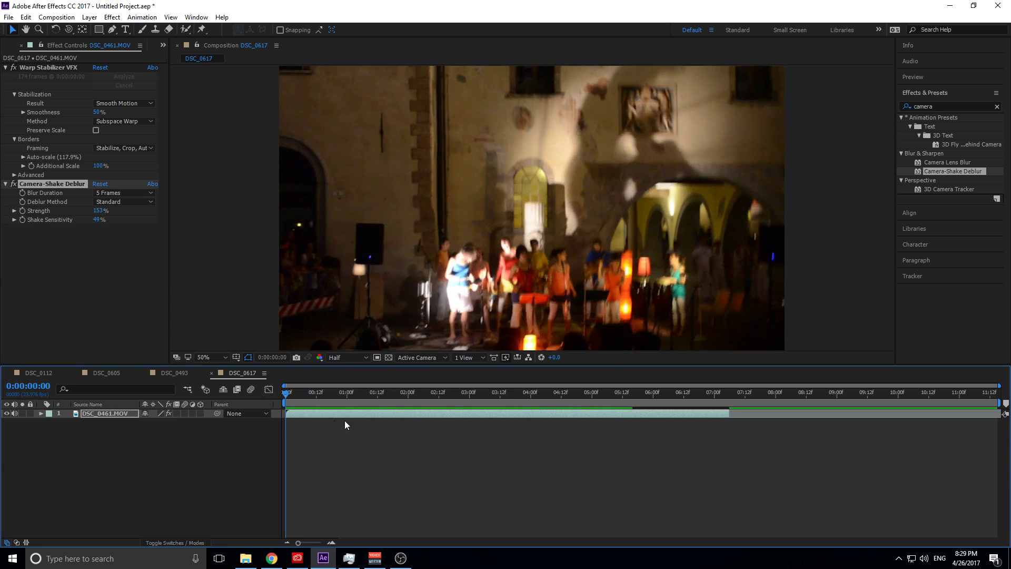
{"action": "key", "text": "space"}
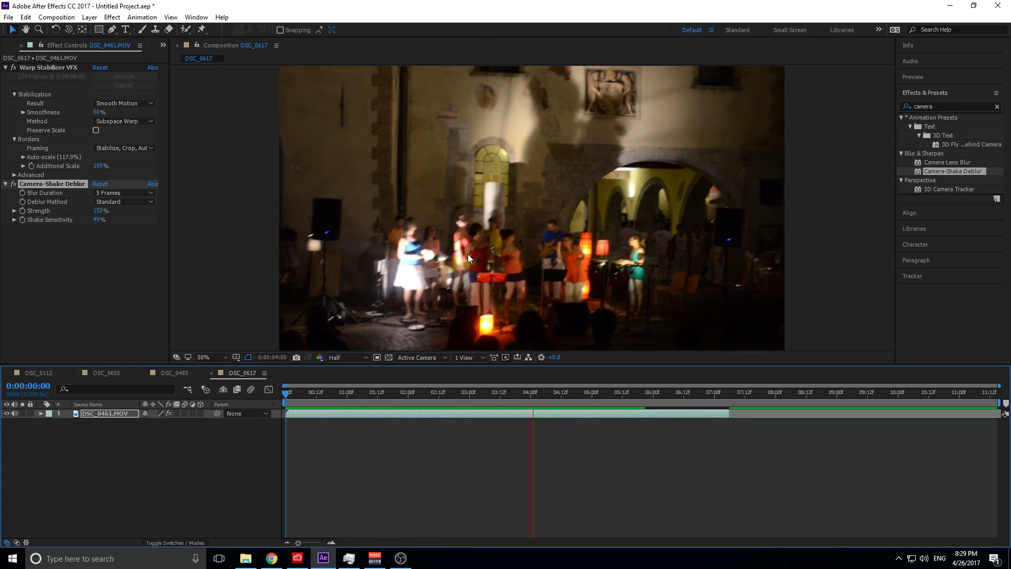
{"action": "left_click_drag", "start_coordinate": [504, 386], "coordinate": [263, 384]}
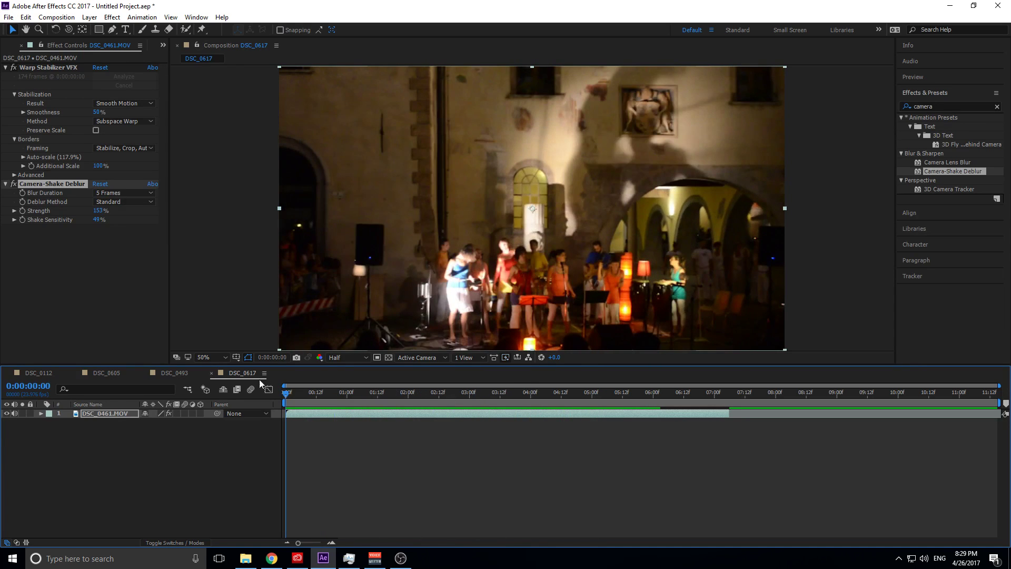
{"action": "left_click", "coordinate": [13, 185]}
{"action": "key", "text": "space"}
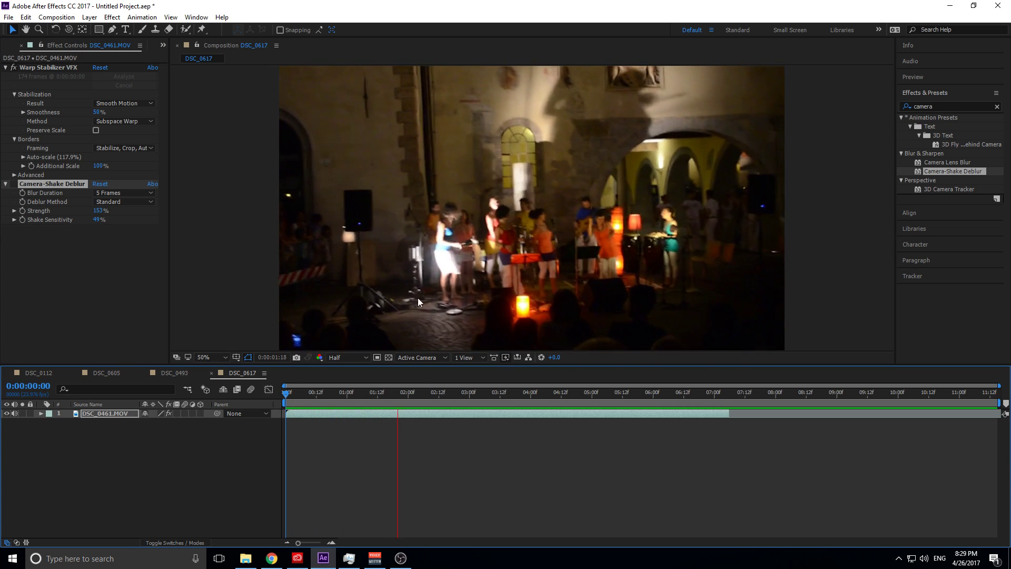
{"action": "left_click", "coordinate": [14, 184]}
{"action": "left_click", "coordinate": [305, 389]}
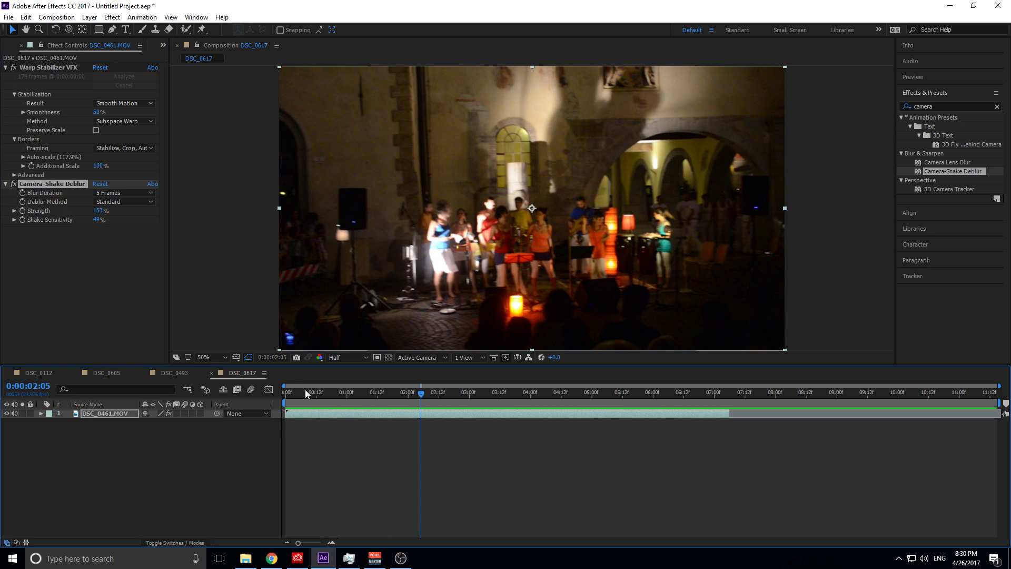
{"action": "key", "text": "Home"}
{"action": "key", "text": "space"}
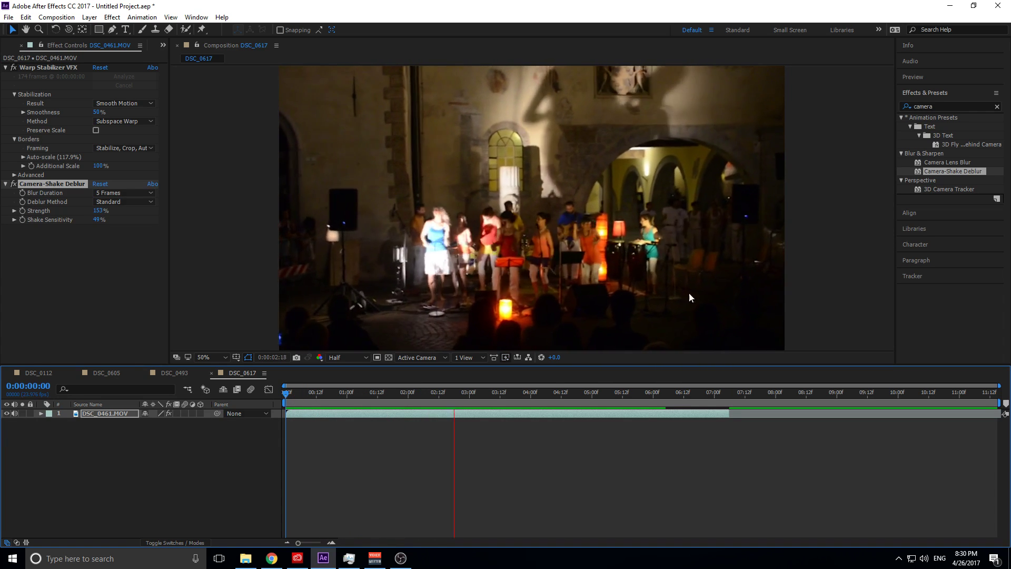
{"action": "left_click", "coordinate": [660, 308]}
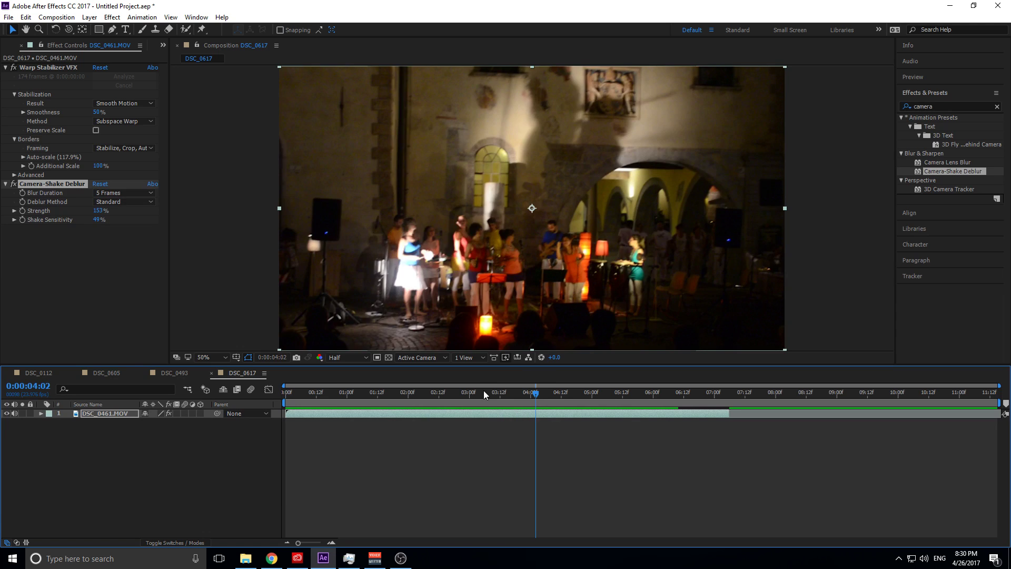
{"action": "left_click", "coordinate": [301, 392]}
{"action": "key", "text": "Page_Up"}
{"action": "key", "text": "Page_Up"}
{"action": "key", "text": "Page_Up"}
{"action": "key", "text": "Page_Up"}
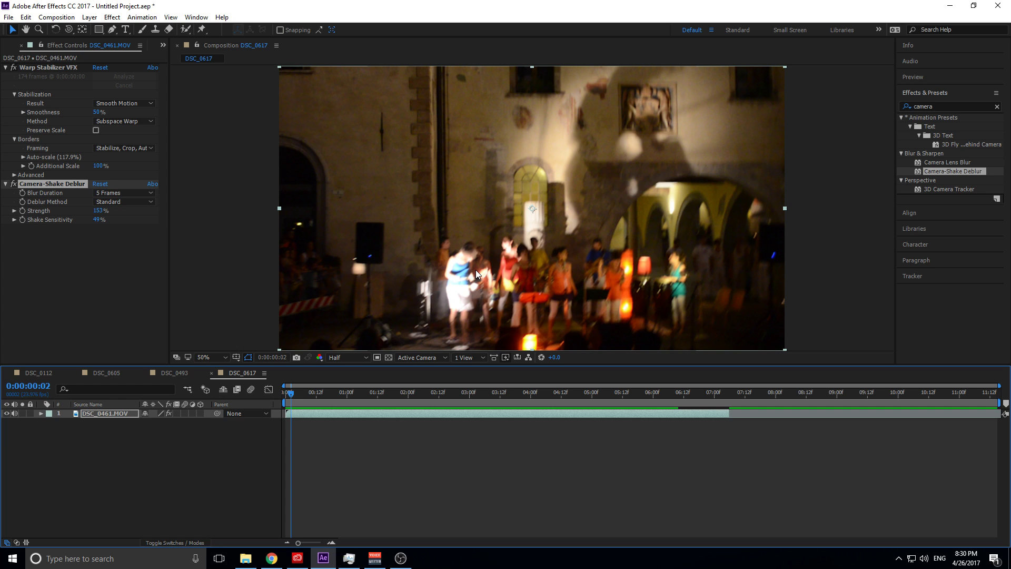
{"action": "left_click", "coordinate": [145, 193]}
{"action": "left_click", "coordinate": [121, 287]}
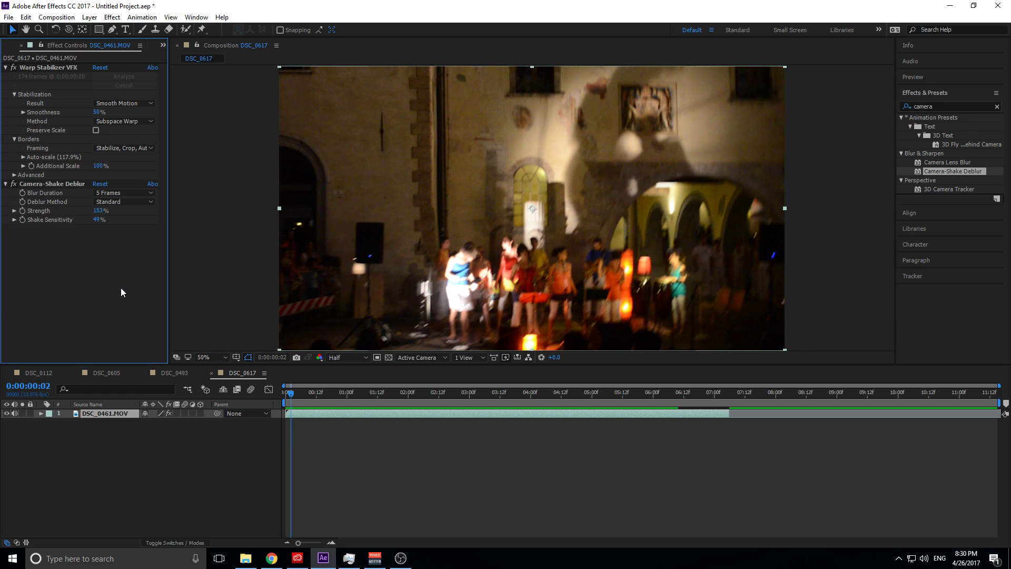
{"action": "left_click", "coordinate": [124, 203]}
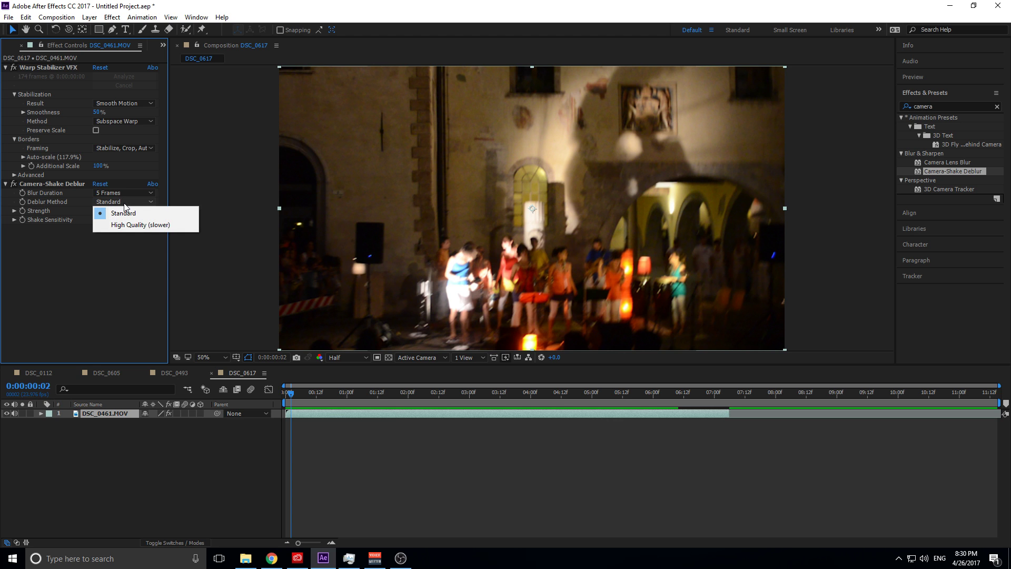
{"action": "left_click", "coordinate": [135, 239]}
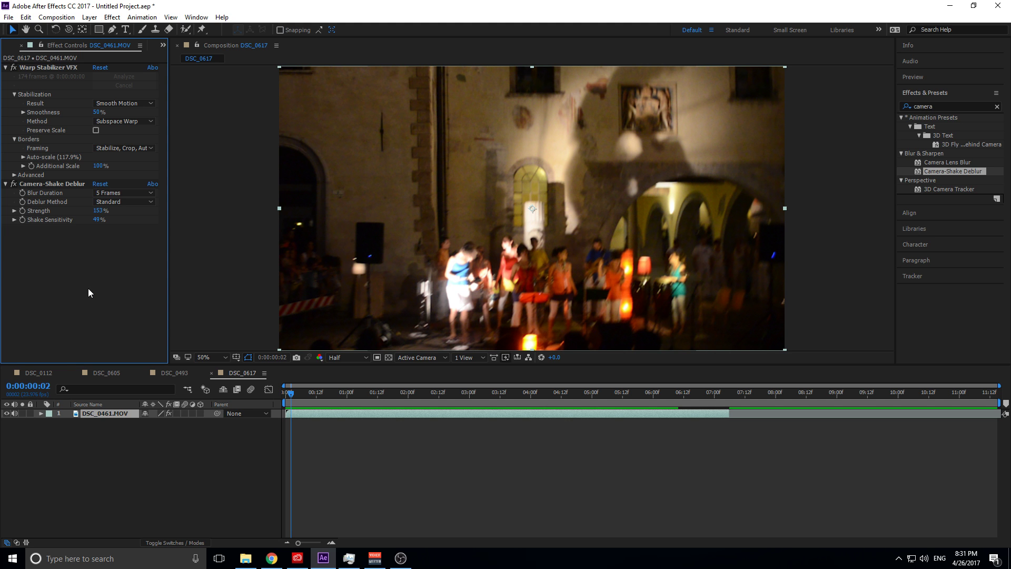
{"action": "left_click_drag", "start_coordinate": [312, 397], "coordinate": [373, 415]}
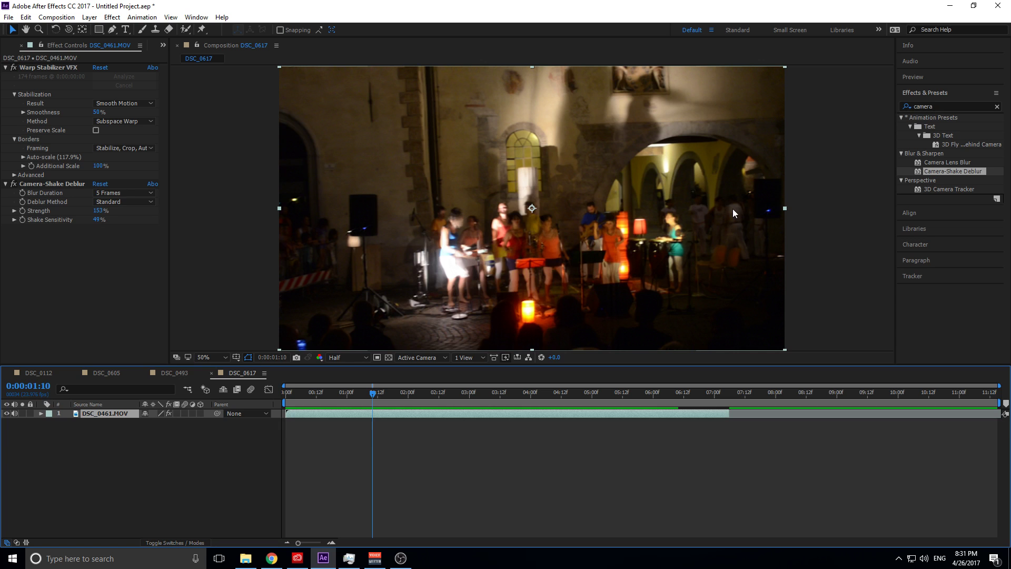
{"action": "left_click", "coordinate": [347, 394]}
{"action": "key", "text": "space"}
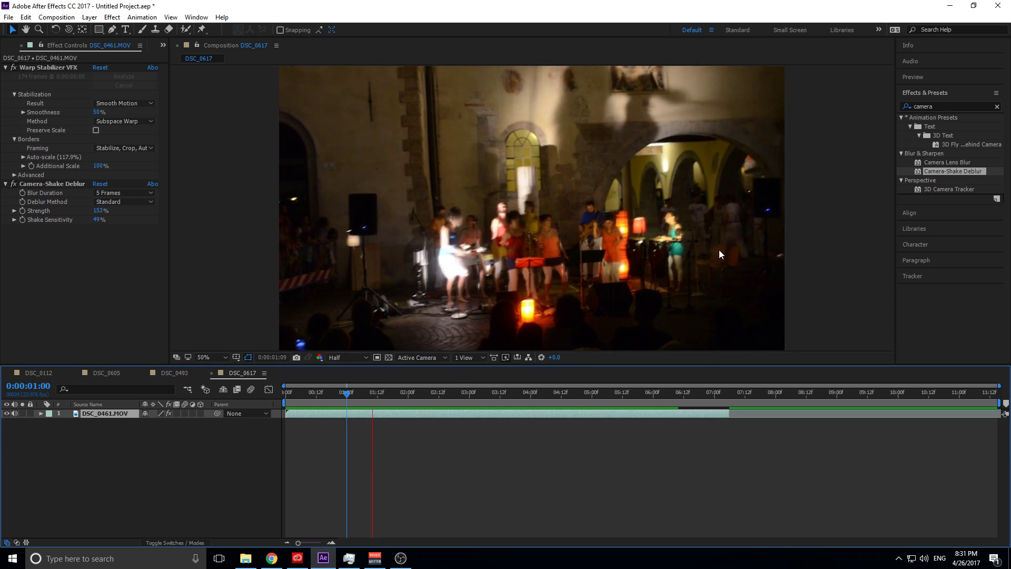
{"action": "left_click_drag", "start_coordinate": [411, 396], "coordinate": [379, 399]}
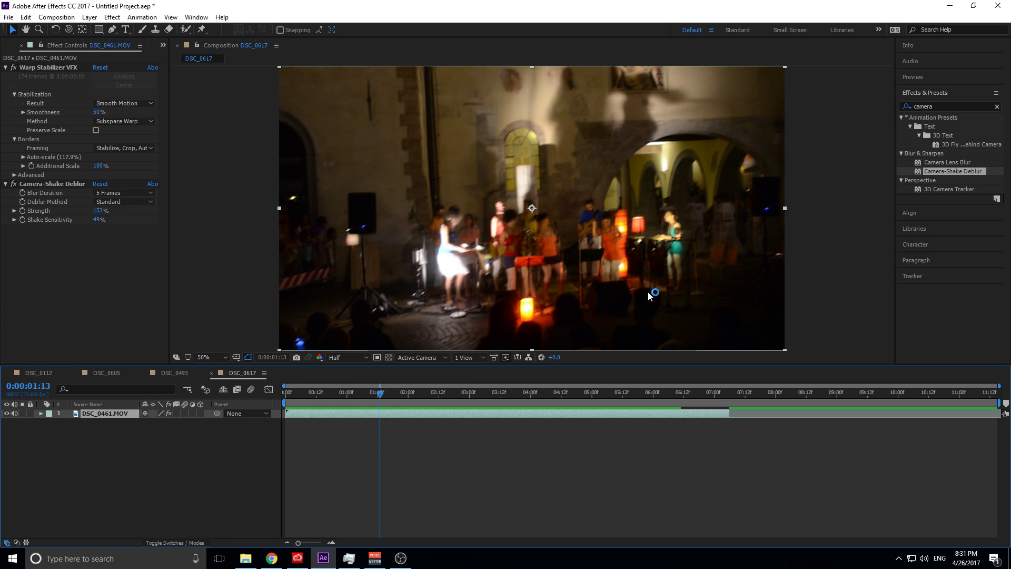
{"action": "mouse_move", "coordinate": [373, 393]}
{"action": "left_mouse_down"}
{"action": "mouse_move", "coordinate": [296, 377]}
{"action": "mouse_move", "coordinate": [383, 387]}
{"action": "left_mouse_up"}
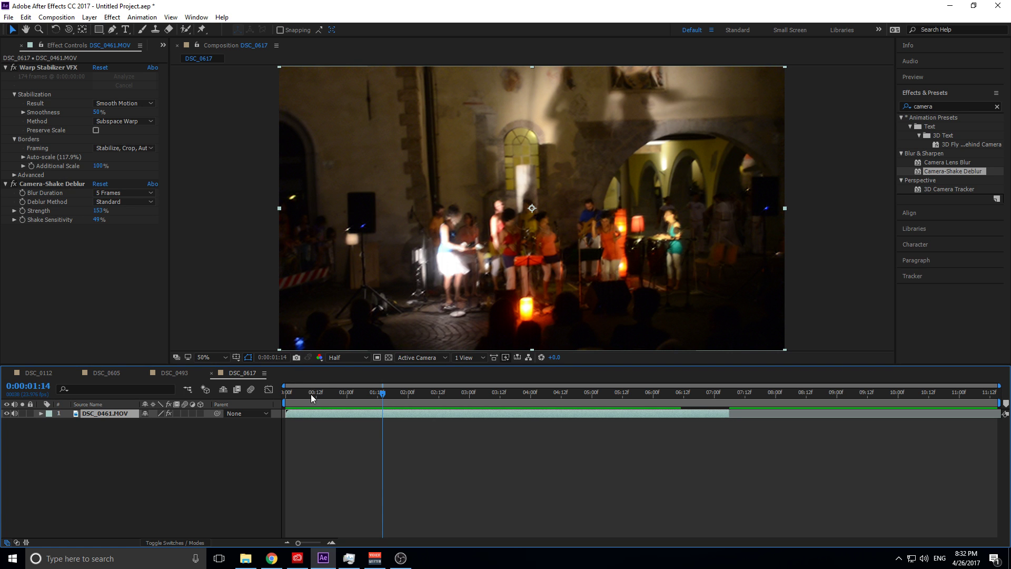
{"action": "key", "text": "Home"}
{"action": "key", "text": "space"}
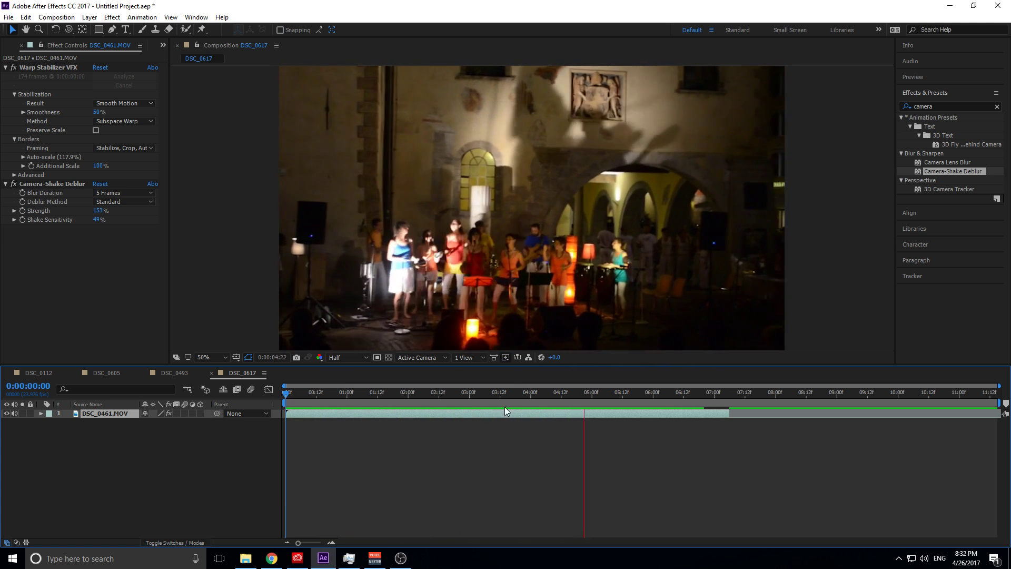
{"action": "key", "text": "space"}
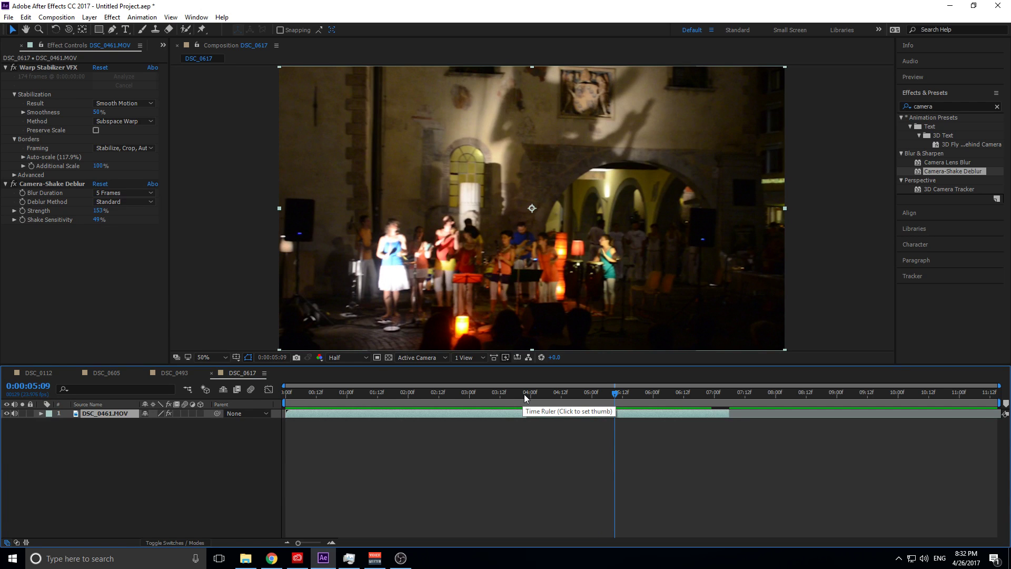